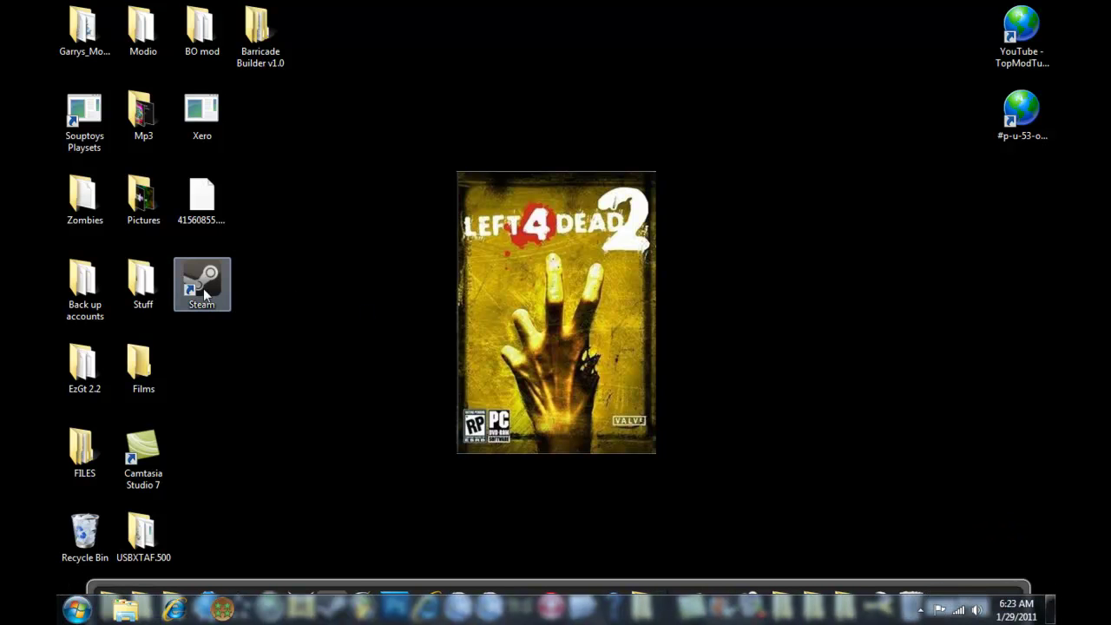
- Launch Steam and switch from the store to the game library
{"action": "double_click", "coordinate": [202, 284]}
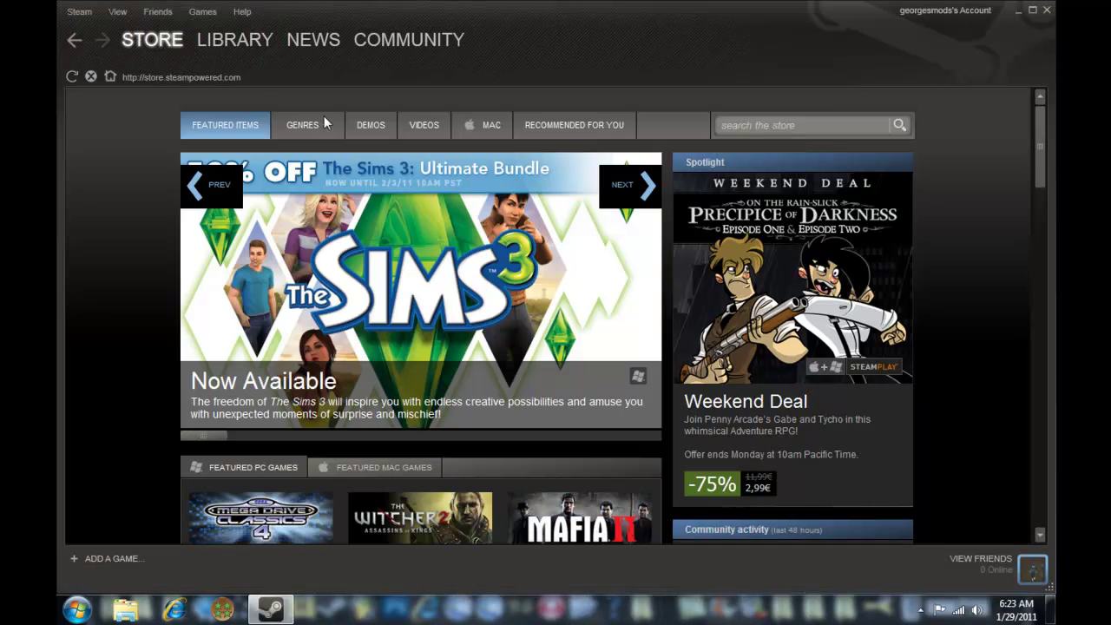
{"action": "left_click", "coordinate": [234, 39]}
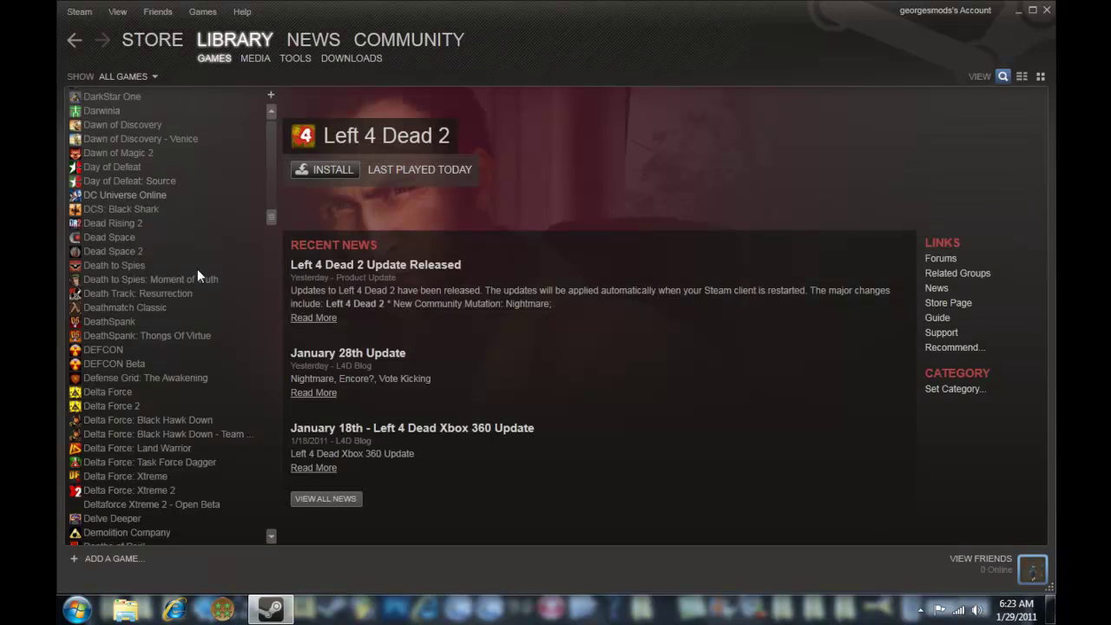
{"action": "left_click_drag", "start_coordinate": [272, 218], "coordinate": [278, 323]}
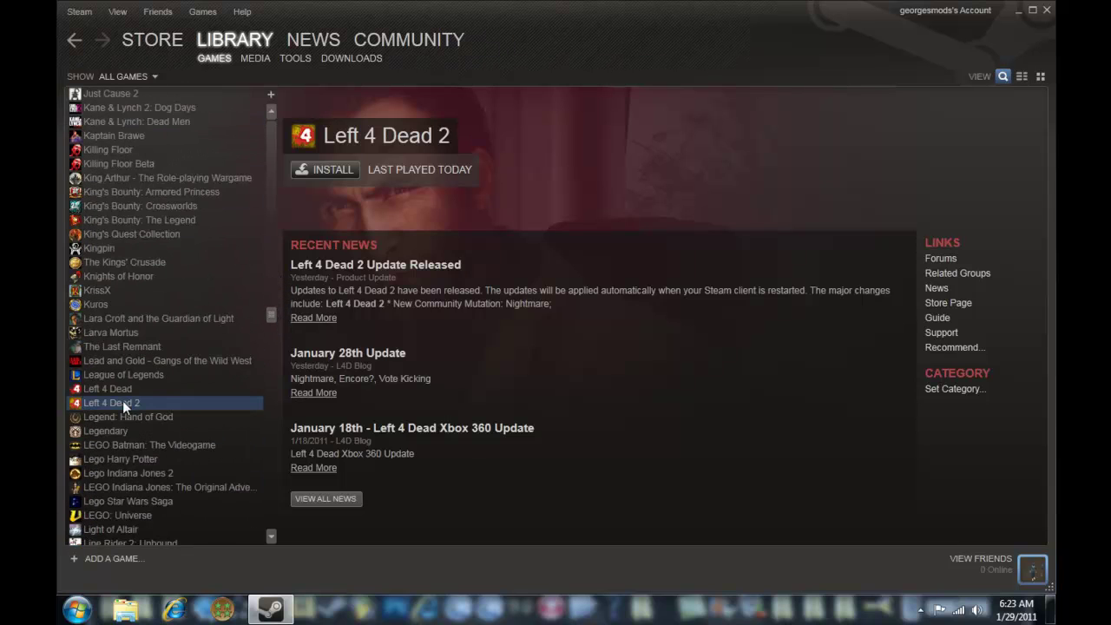
- Install Left 4 Dead 2 past the disk space and shortcut pages, then dismiss the servers-busy error
{"action": "left_click", "coordinate": [325, 170]}
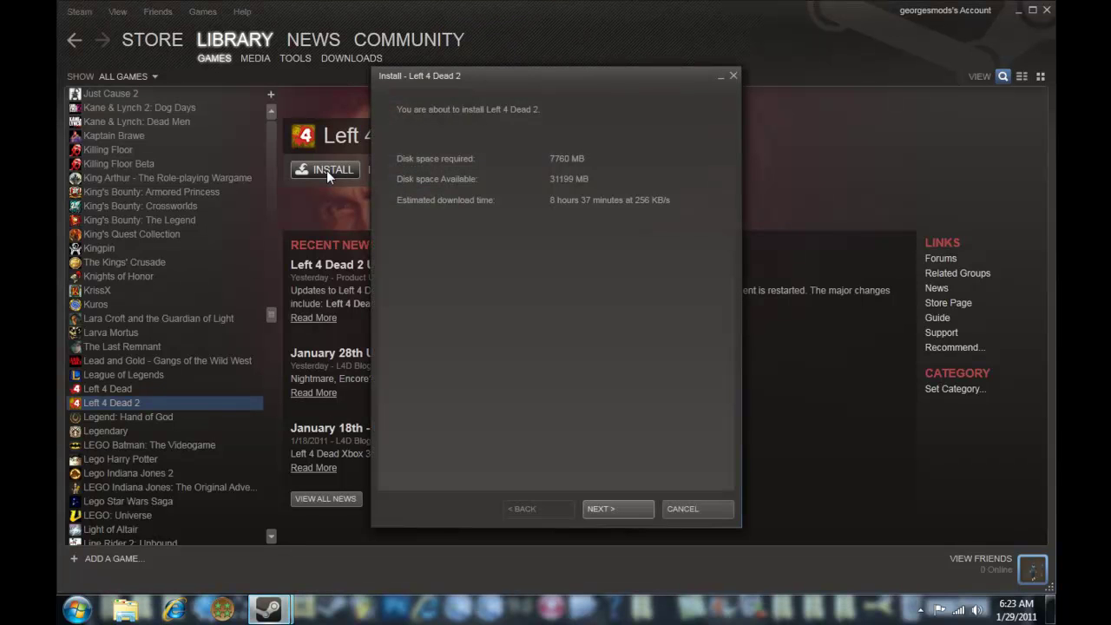
{"action": "left_click", "coordinate": [624, 514]}
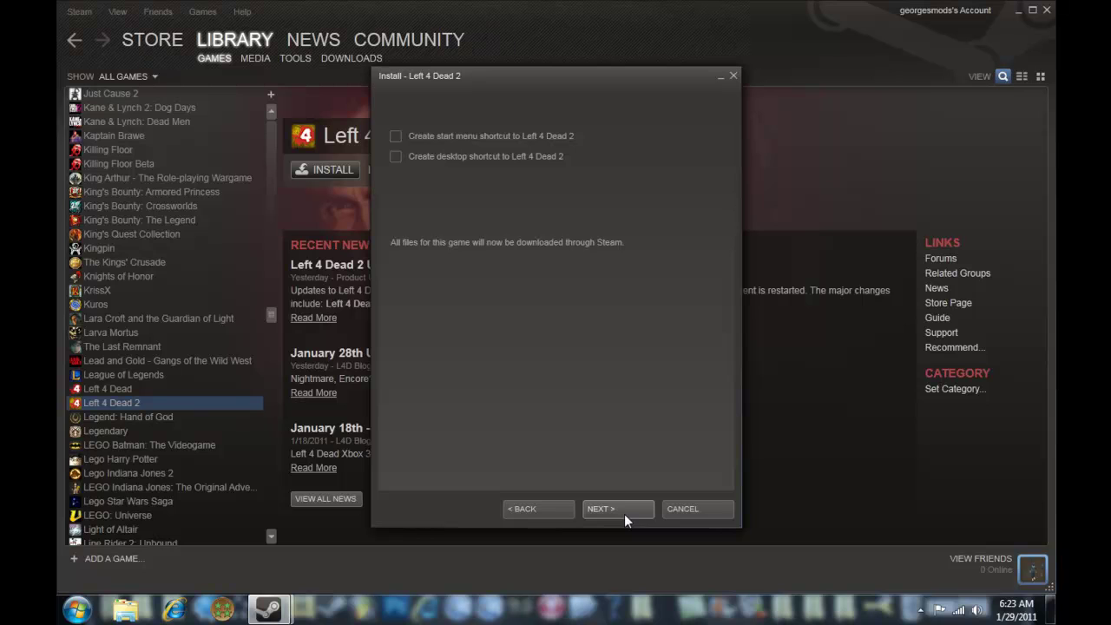
{"action": "left_click", "coordinate": [621, 509]}
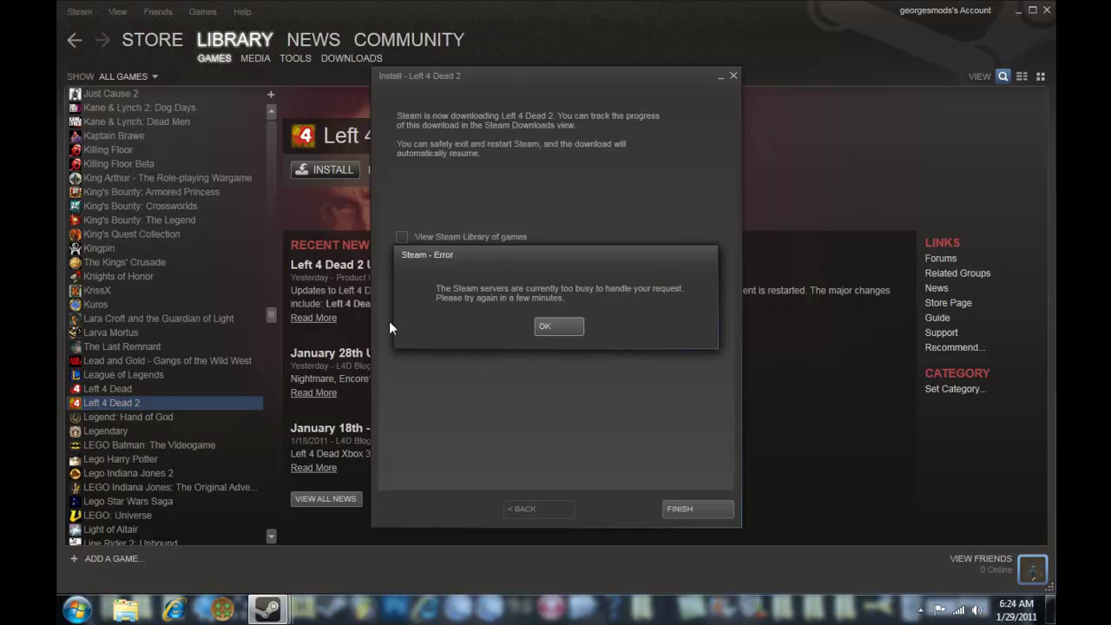
{"action": "left_click", "coordinate": [544, 327]}
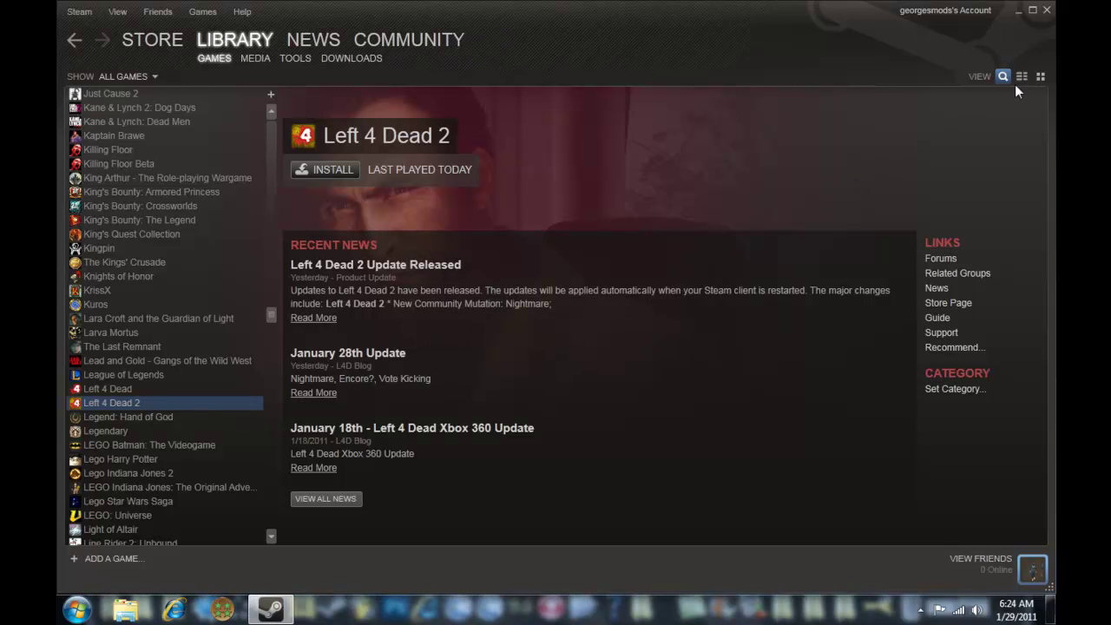
- Close Steam, then open a Windows file search with Win+F and close its results window
{"action": "left_click", "coordinate": [1046, 10]}
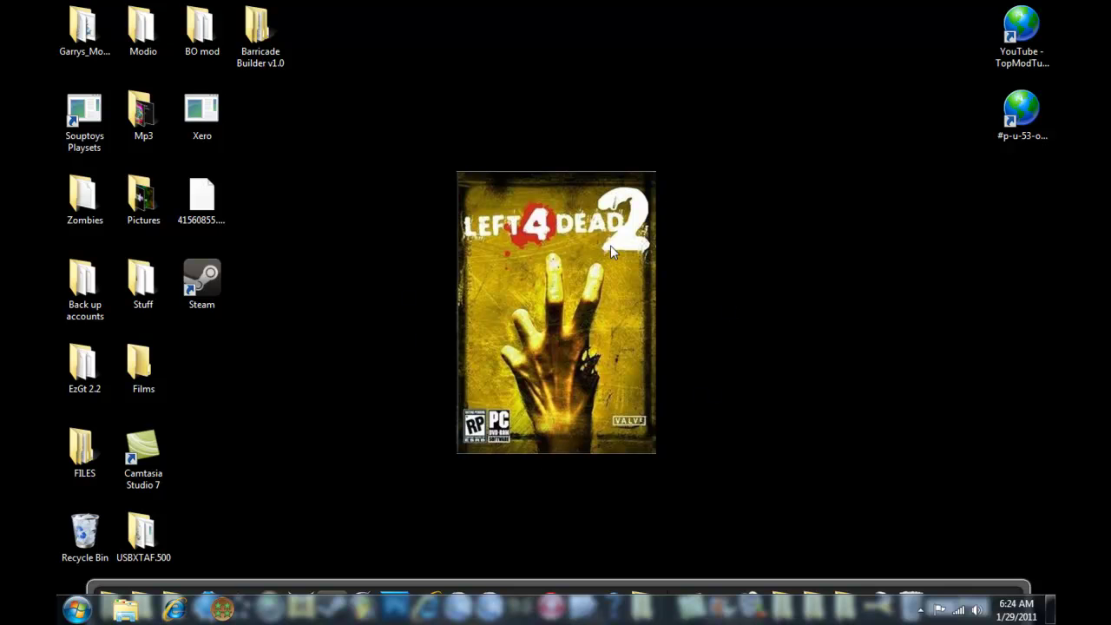
{"action": "key", "text": "super+f"}
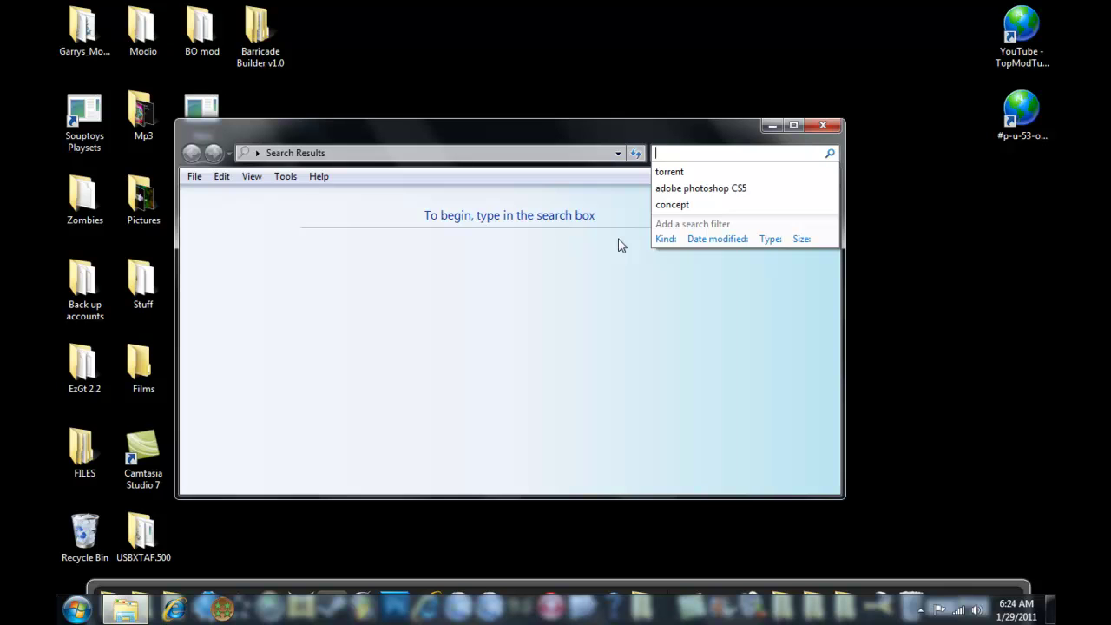
{"action": "left_click", "coordinate": [823, 127]}
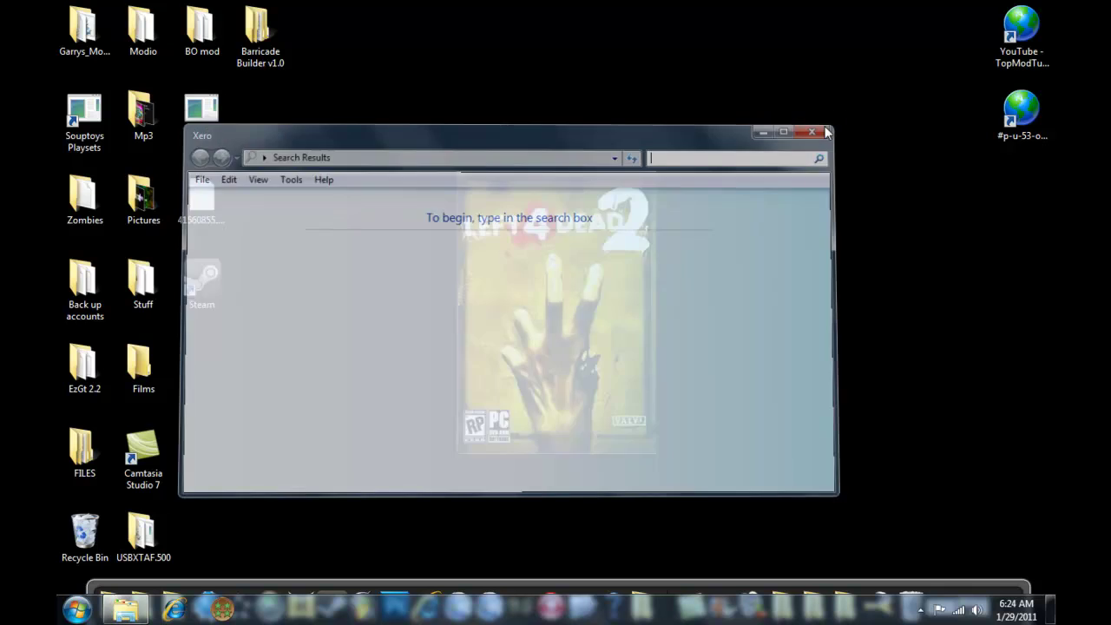